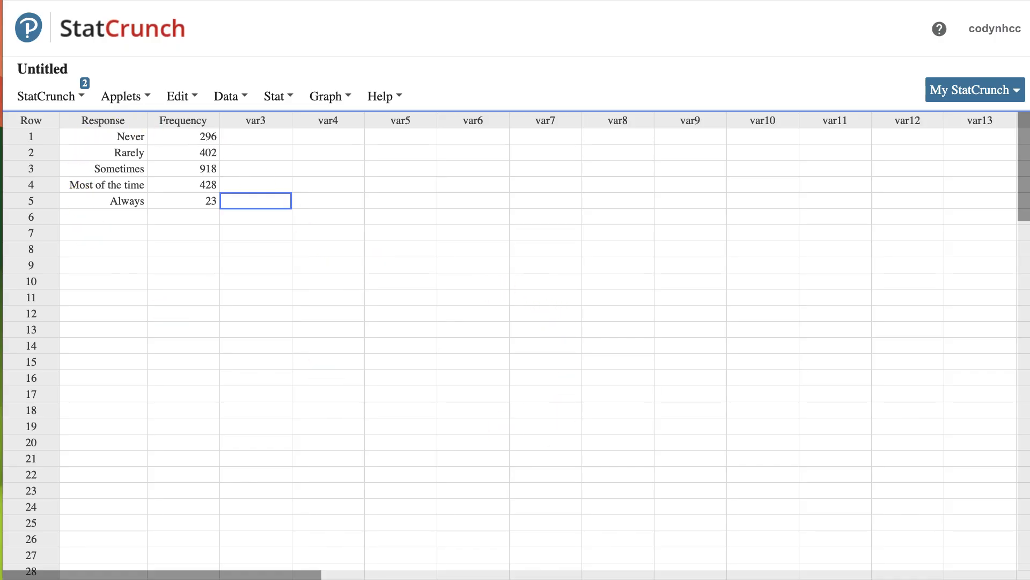
- Switch to the Word document with the pets relative frequency table and highlight the total 400 in the sum below it
key(super+Tab)
mouse_move(1028, 1)
mouse_down()
mouse_move(731, 63)
mouse_move(582, 62)
mouse_up()
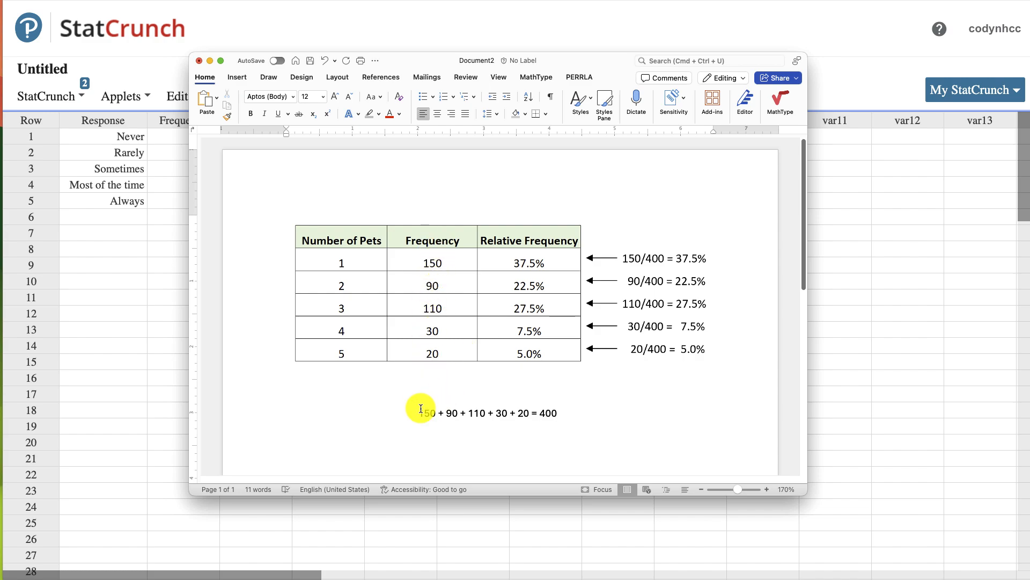
double_click(548, 413)
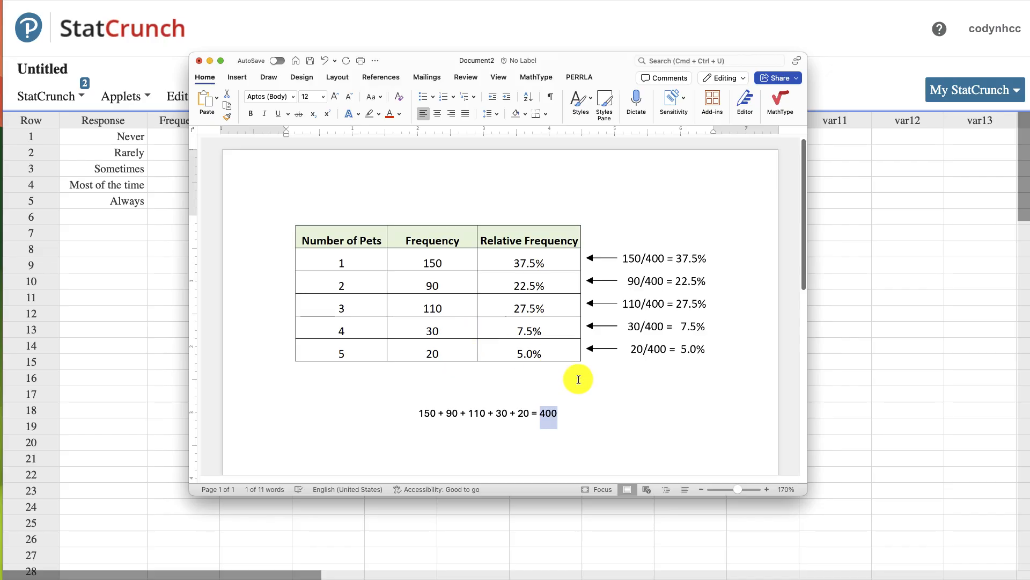
- Add the line "0.375 = 37.5%" above the pets table in the Word document
click(603, 390)
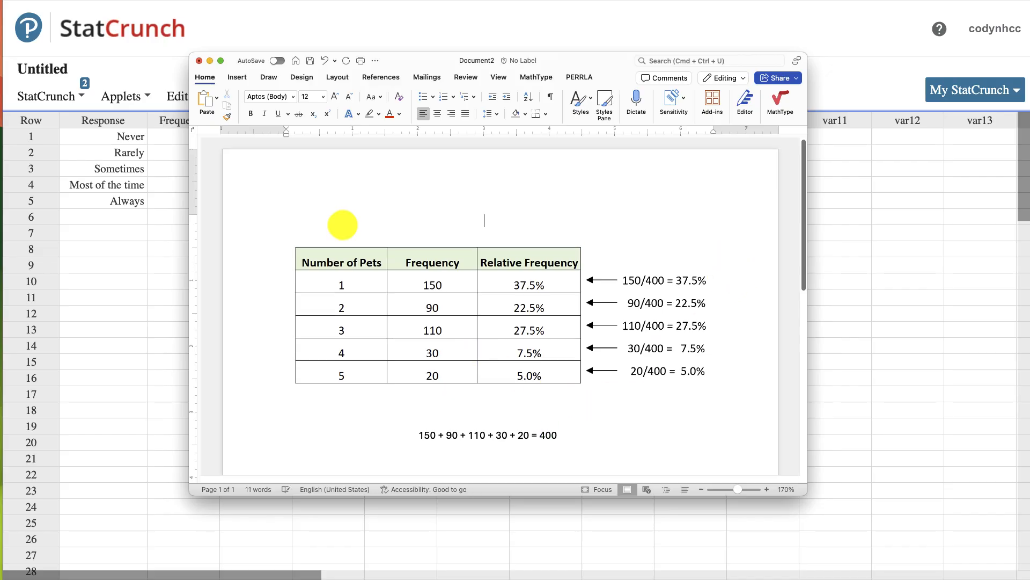
key(Caps_Lock)
text(0.375)
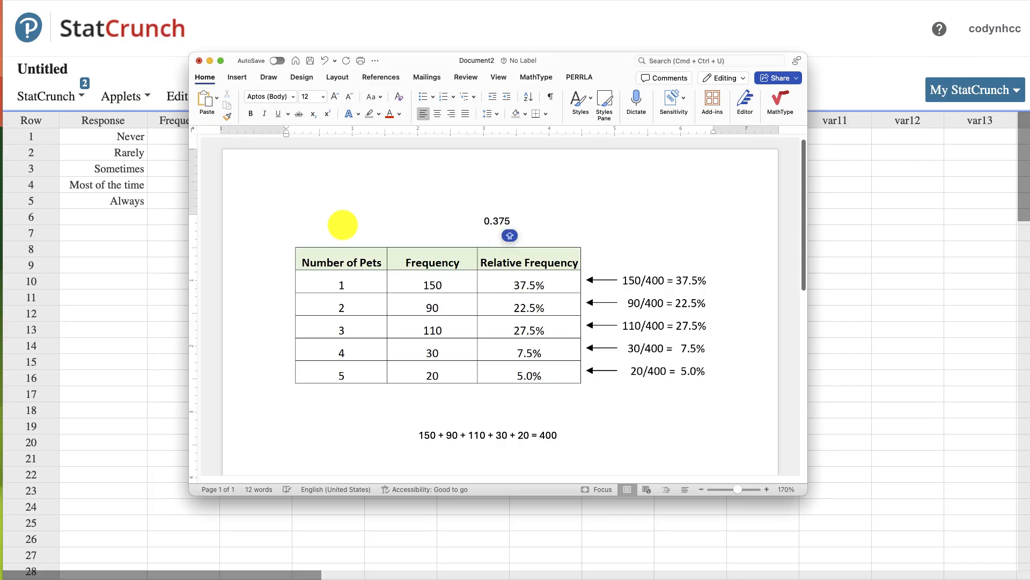
text( = 37.5)
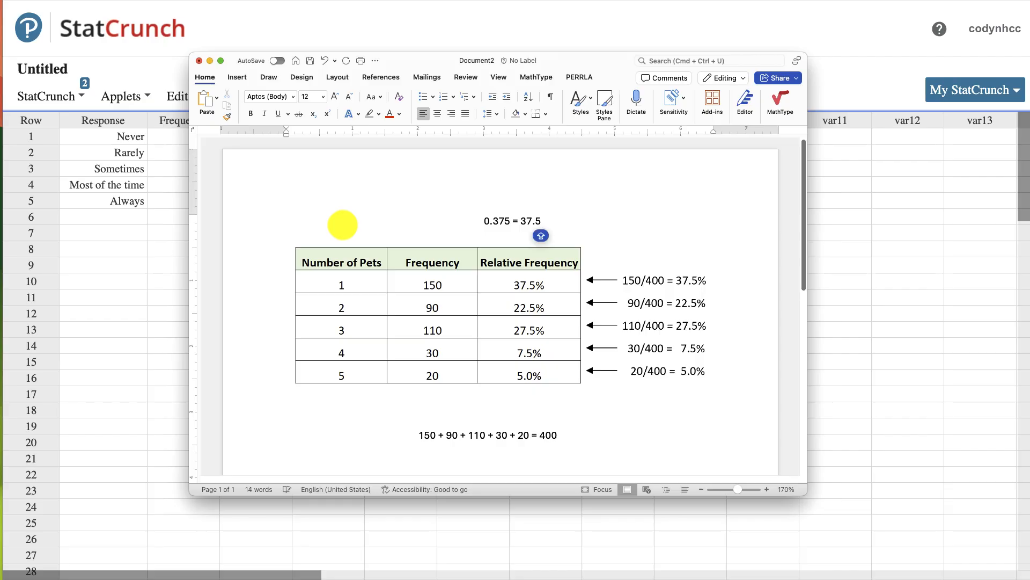
text(%)
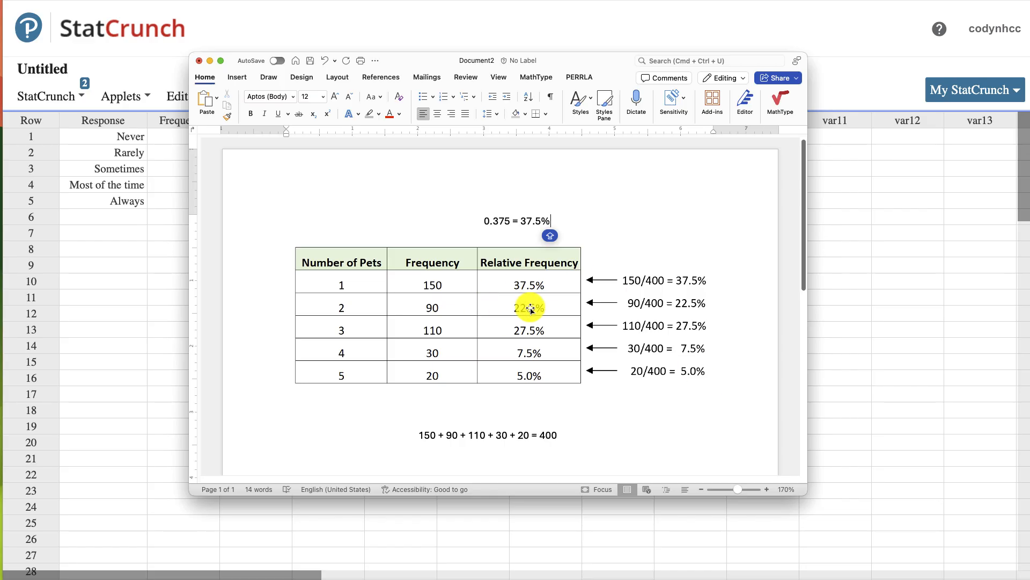
- Switch back to StatCrunch and open the expression builder for computing a new column
click(899, 216)
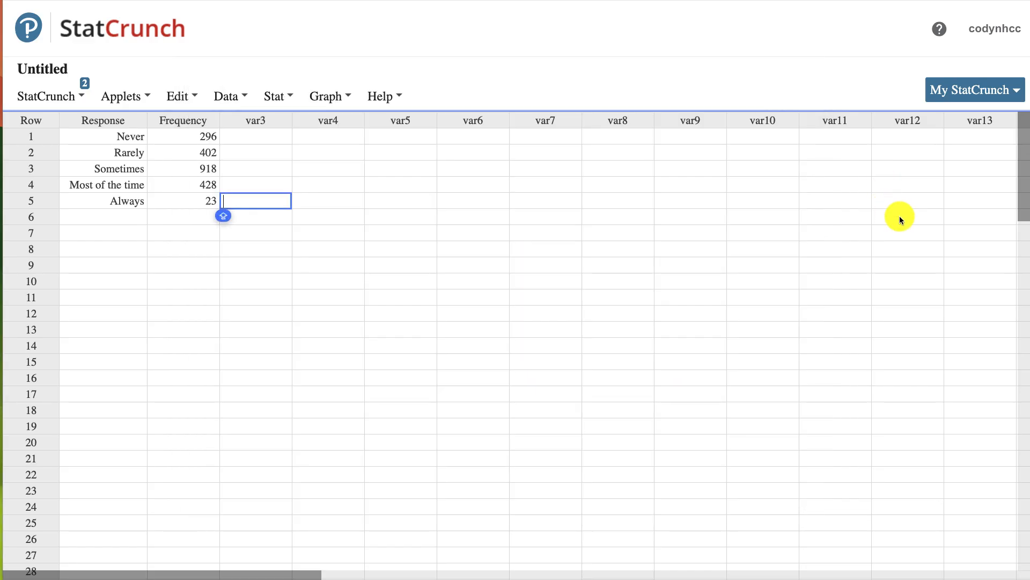
click(359, 242)
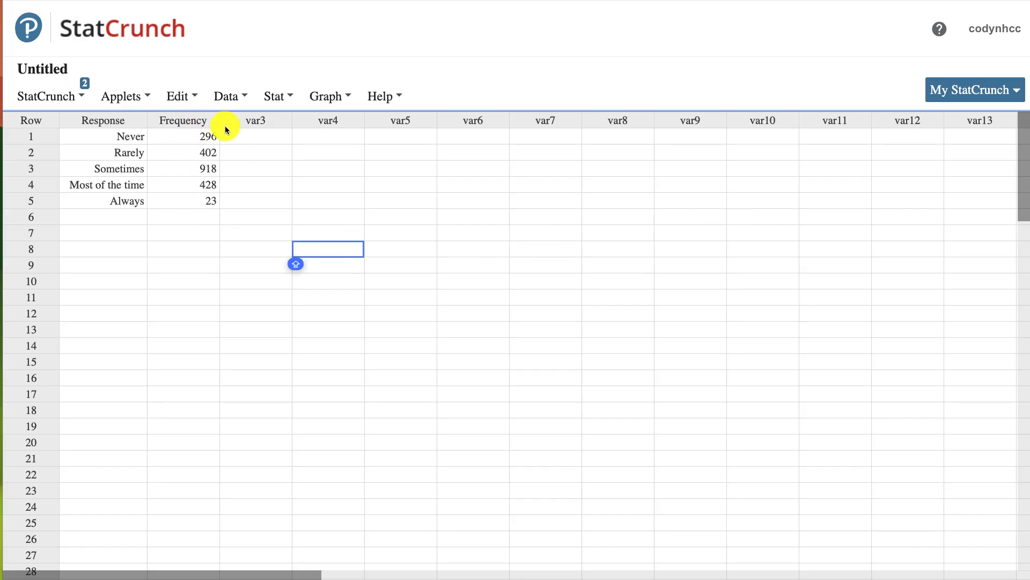
click(235, 99)
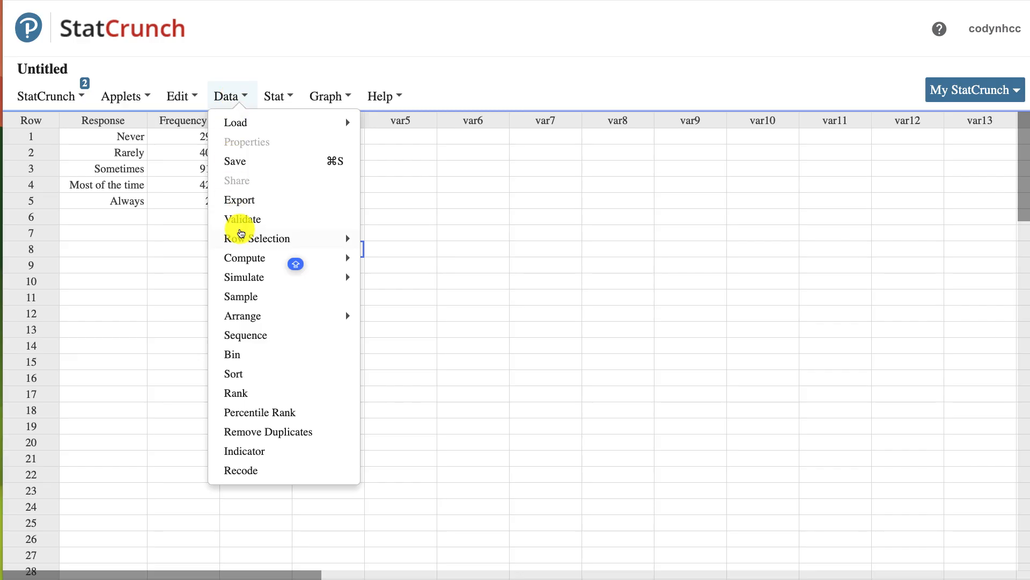
mouse_move(243, 254)
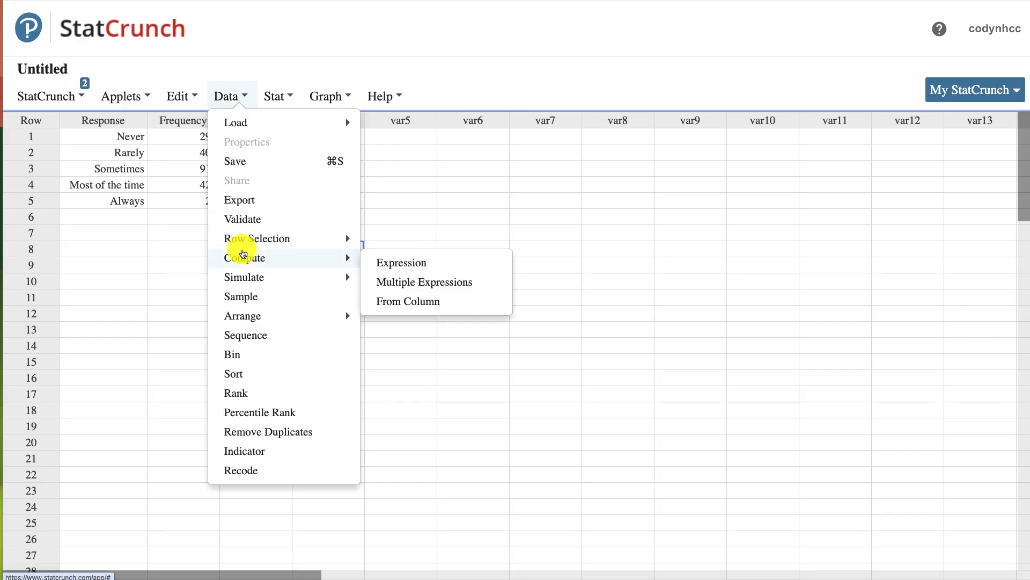
click(408, 261)
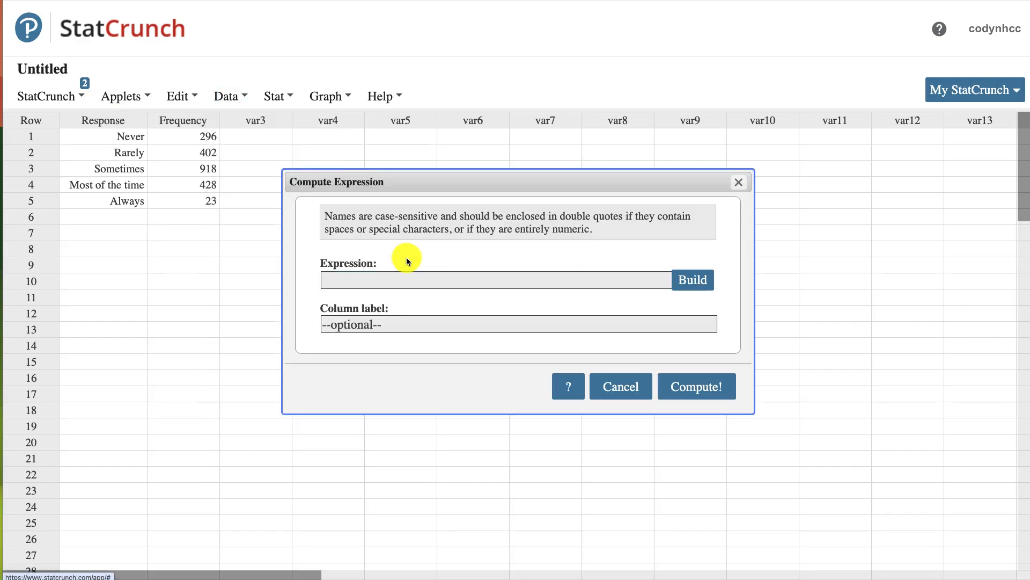
drag(427, 186, 463, 185)
click(392, 277)
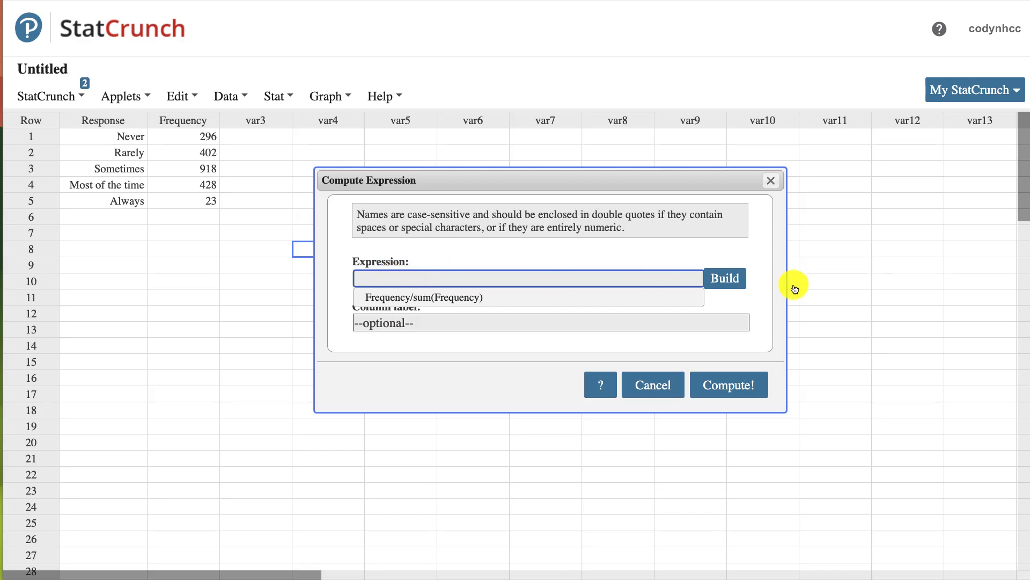
click(728, 277)
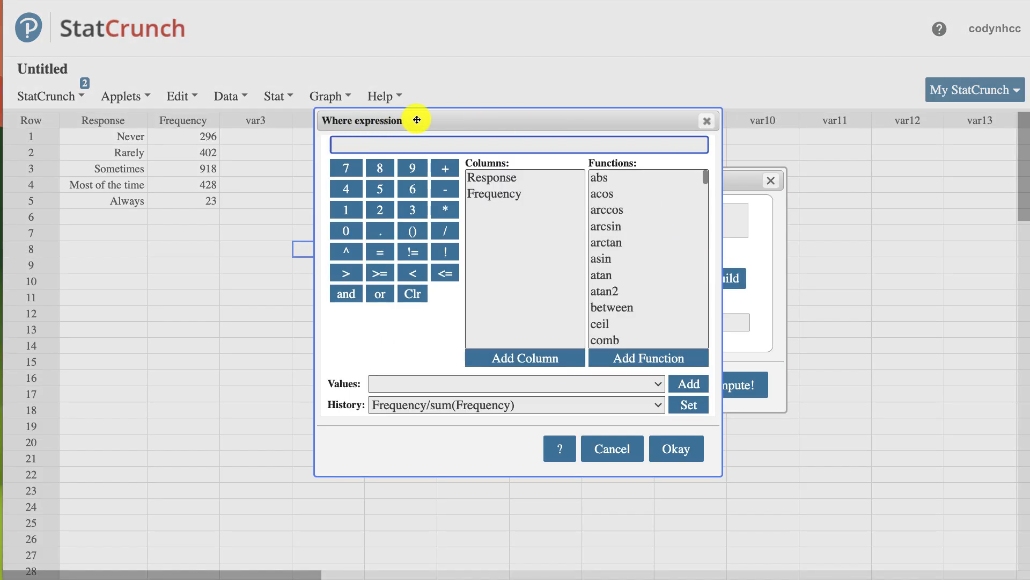
drag(416, 120, 422, 142)
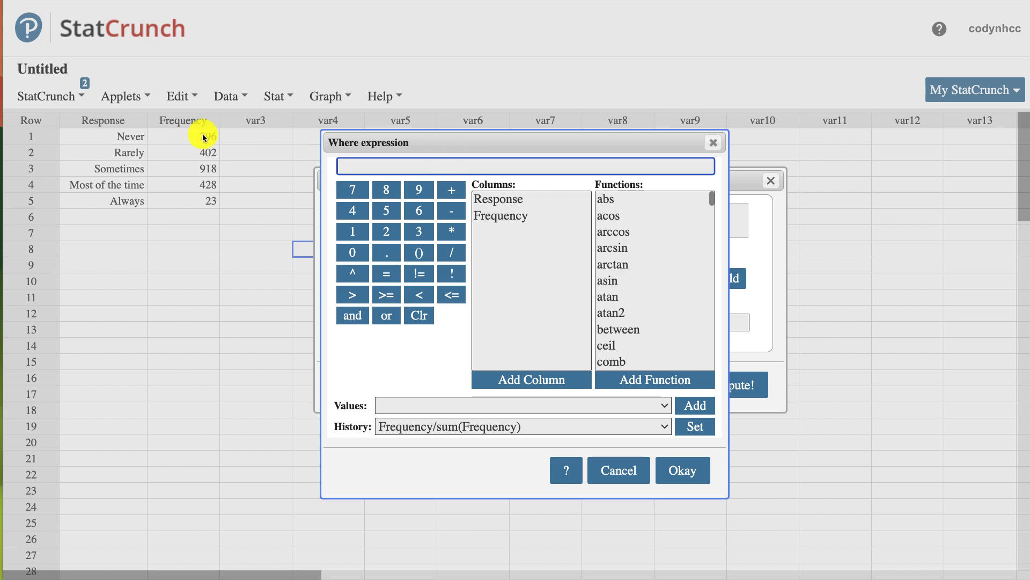
- Build the expression Frequency/sum(Frequency) and accept it for the computed column
click(509, 216)
click(524, 380)
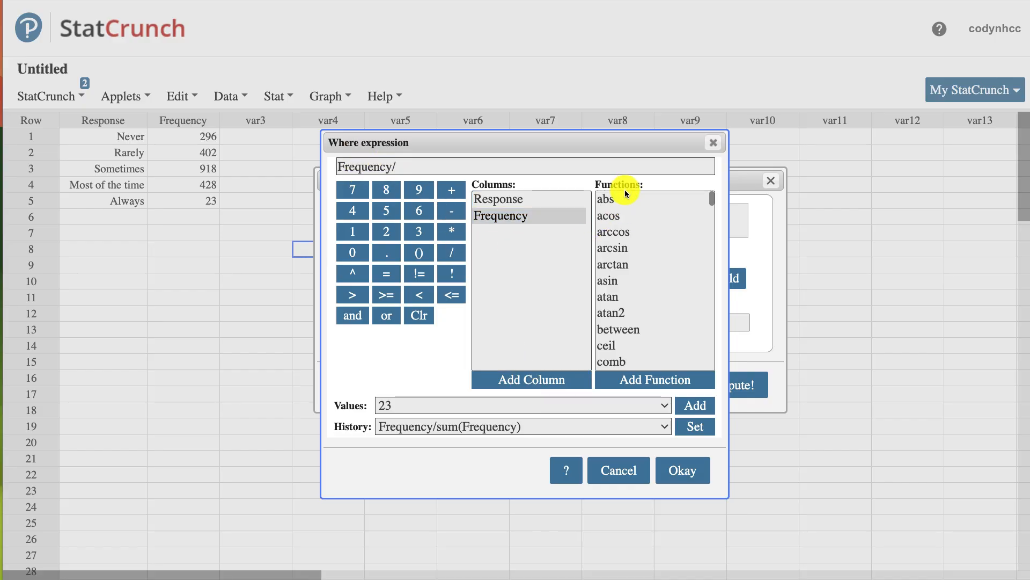
scroll(625, 260, down, 5)
scroll(626, 261, down, 10)
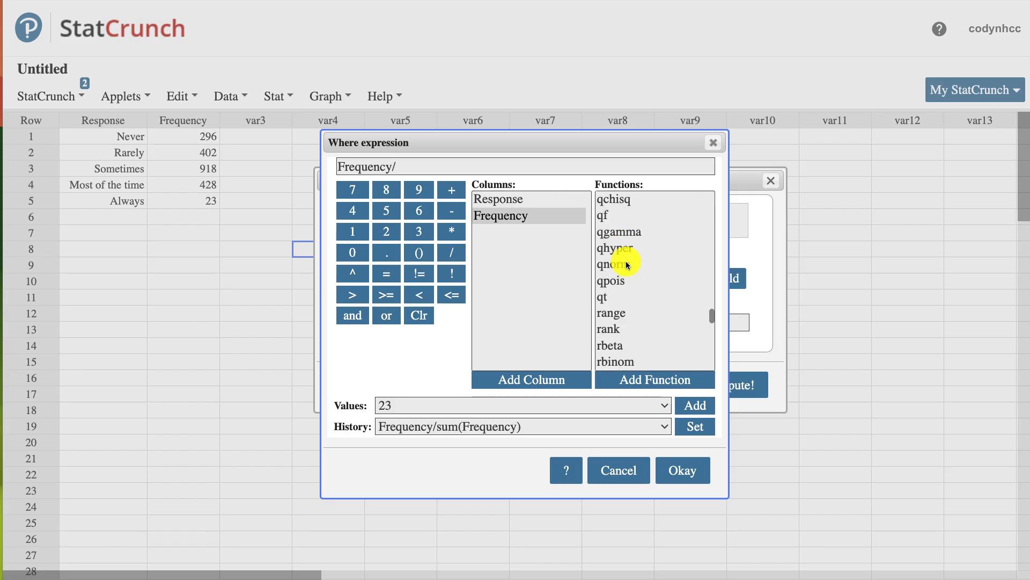
click(625, 263)
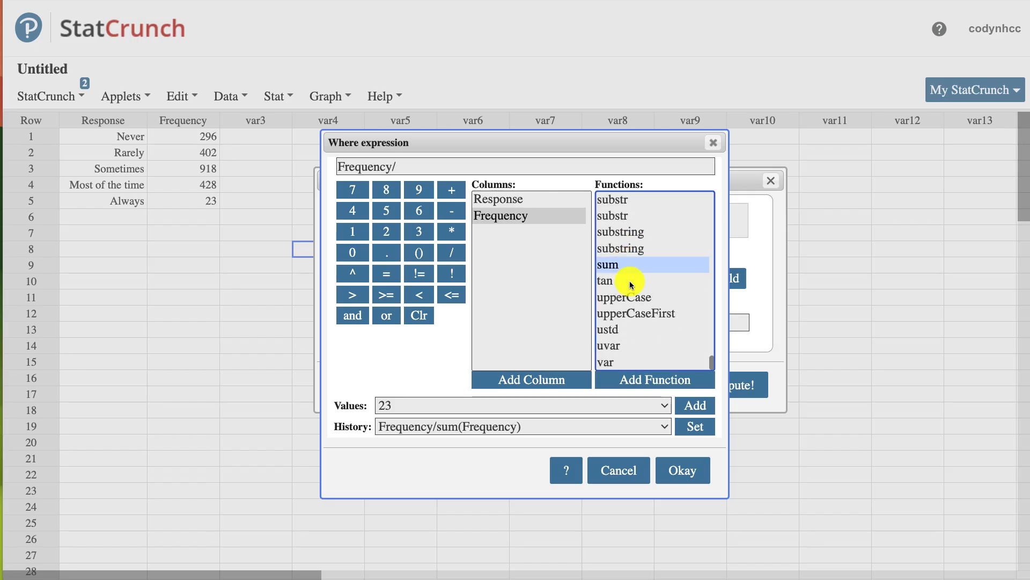
click(640, 380)
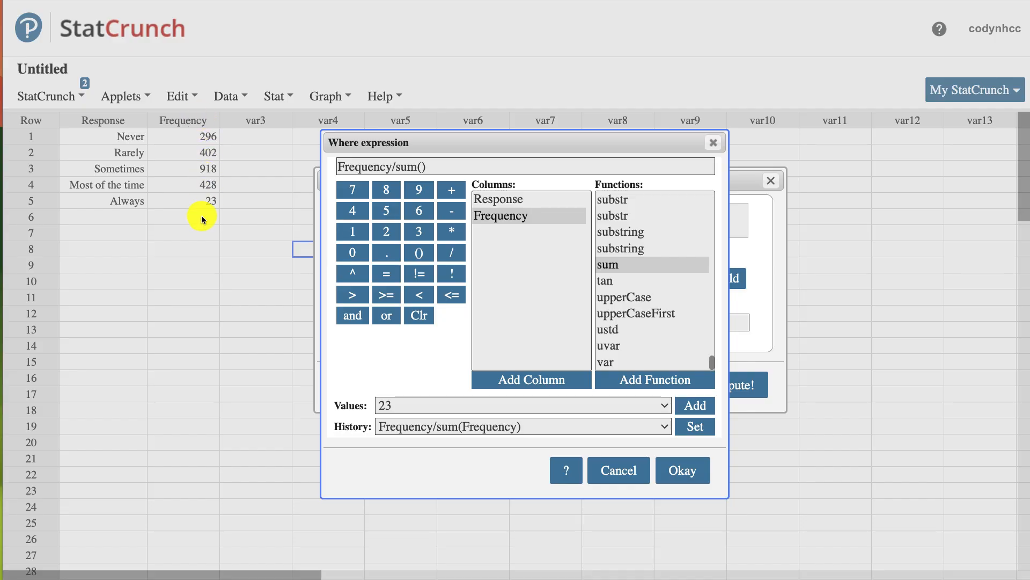
click(550, 379)
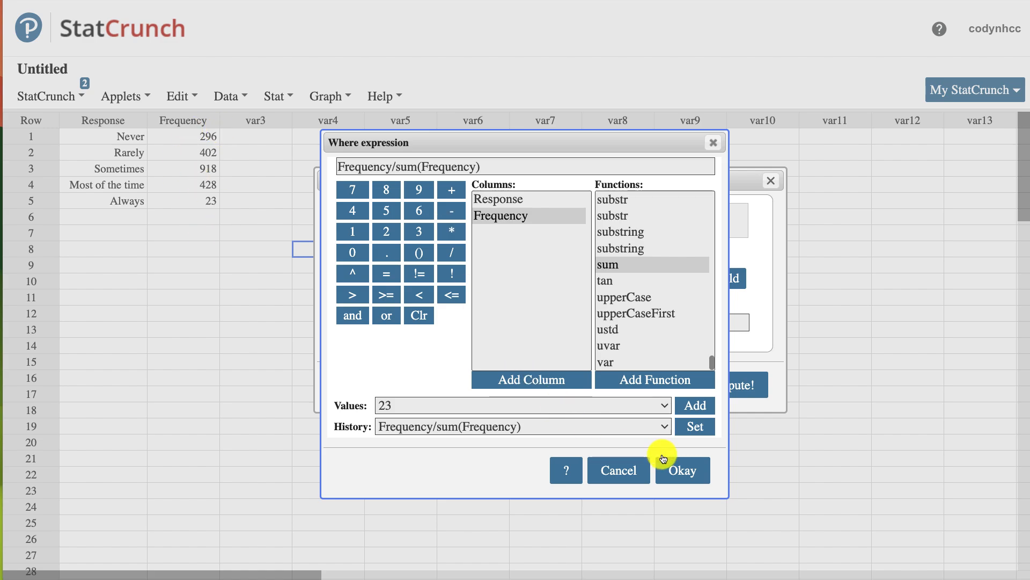
click(679, 474)
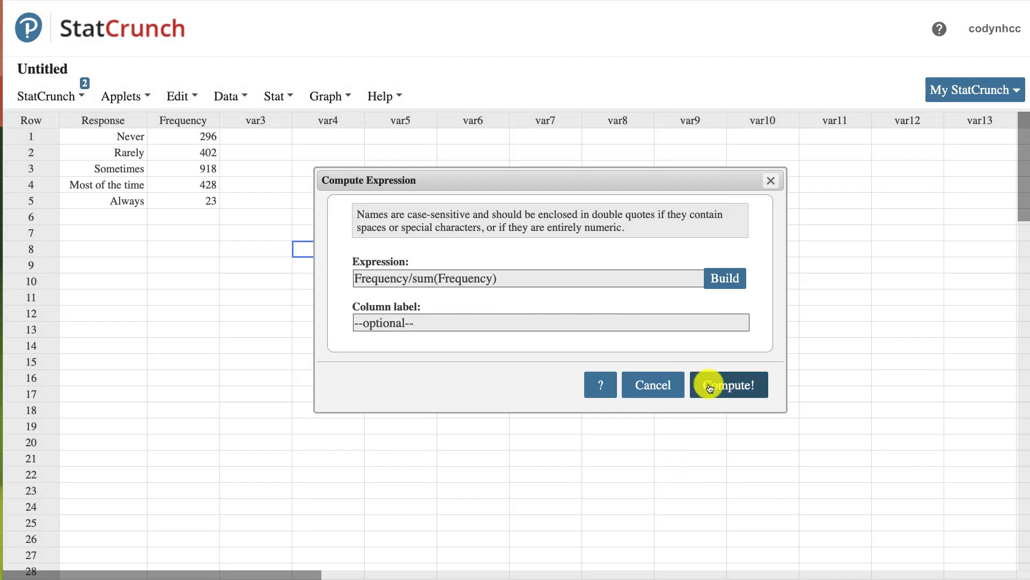
- Label the new column Relative Frequencies and compute it into the data table
click(472, 321)
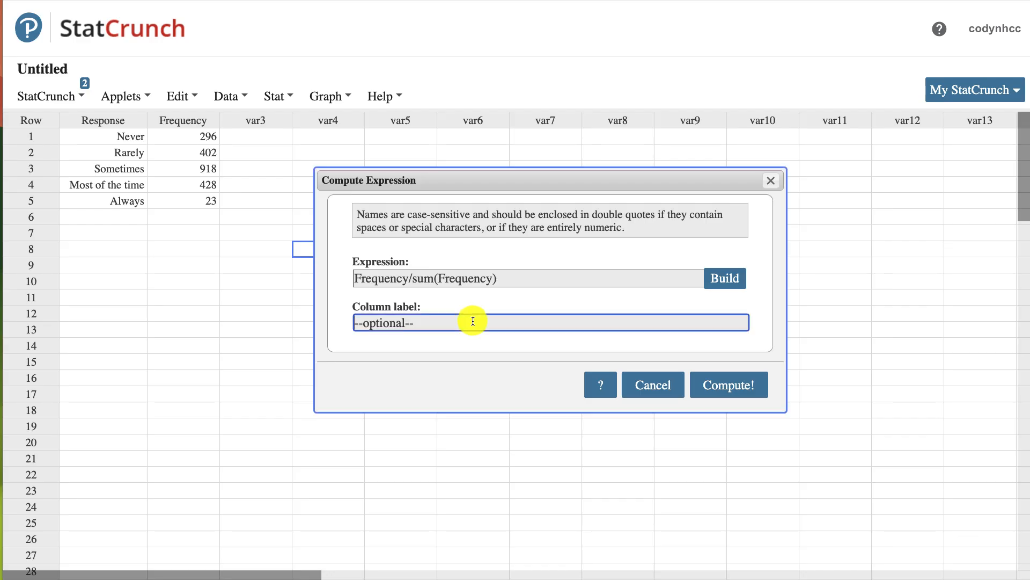
text(Relative Frequencies)
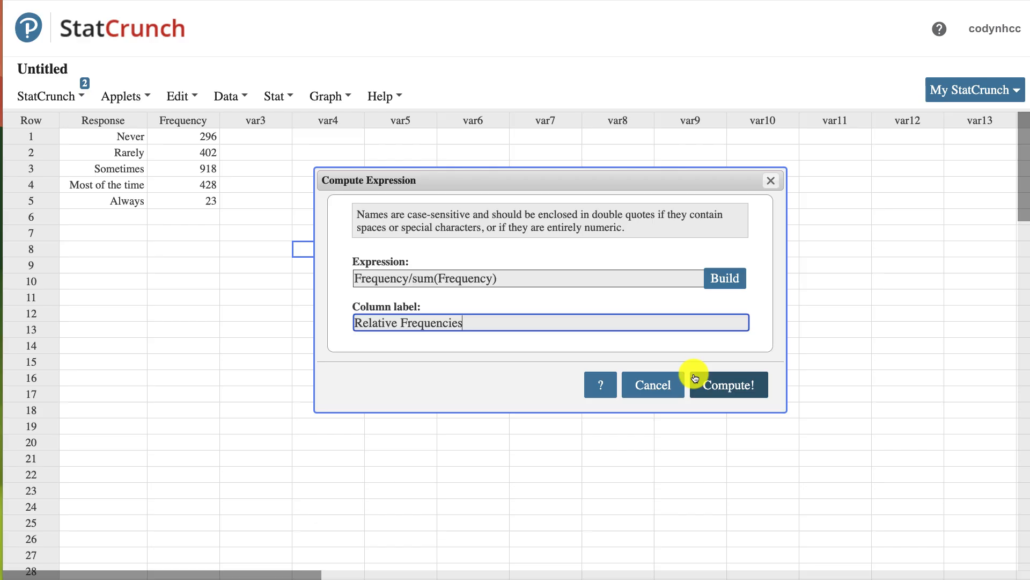
click(749, 383)
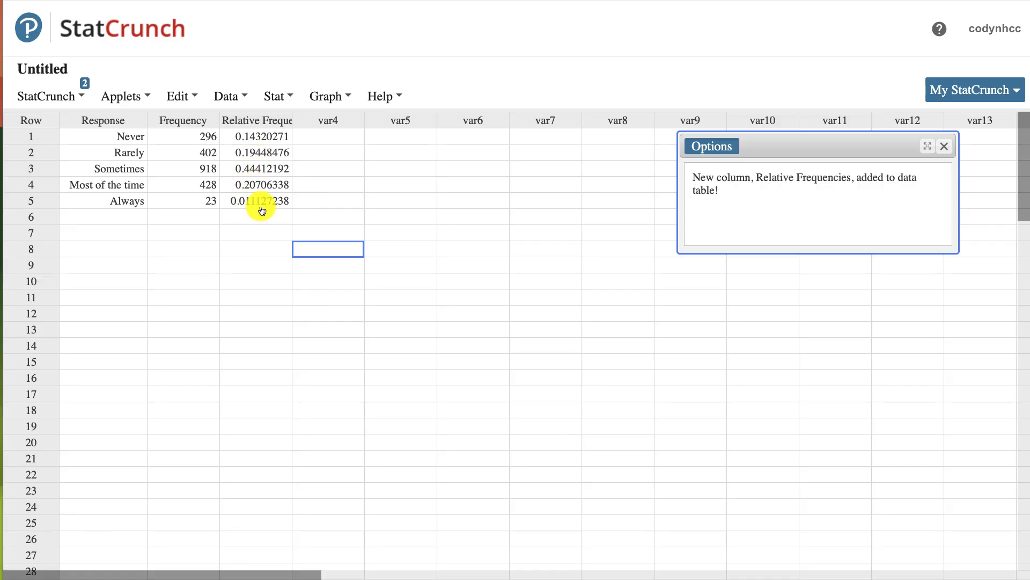
click(263, 97)
mouse_move(312, 145)
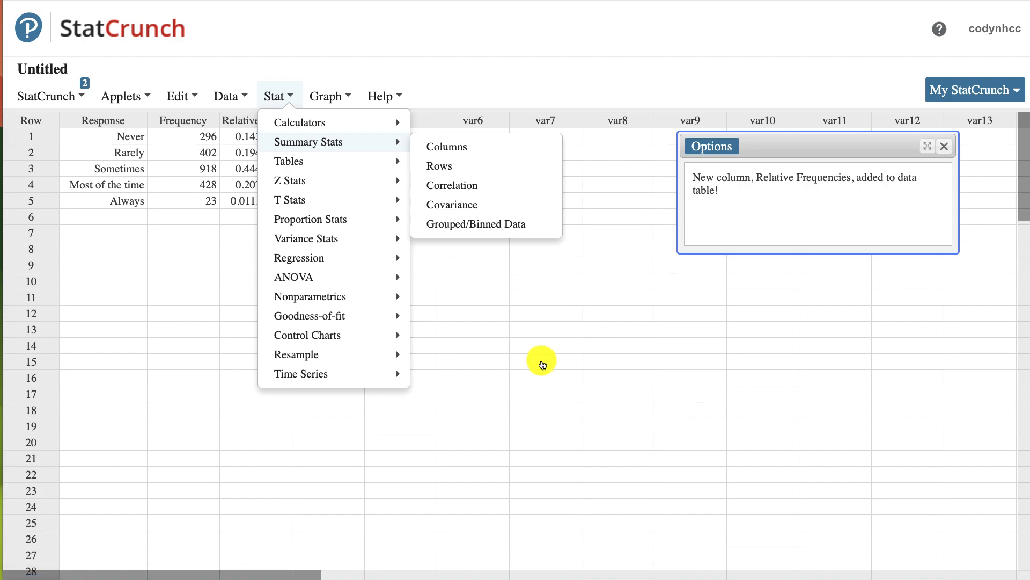
click(542, 361)
- Bring up the TI-84 Plus calculator and evaluate the frequency sum 296+402+918+428+23
drag(1029, 354, 518, 85)
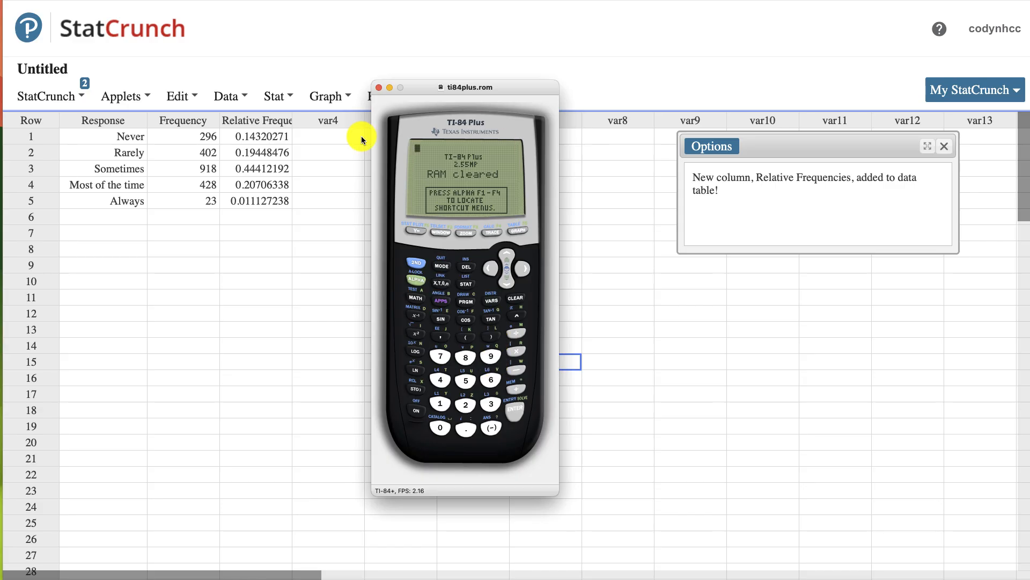
click(462, 402)
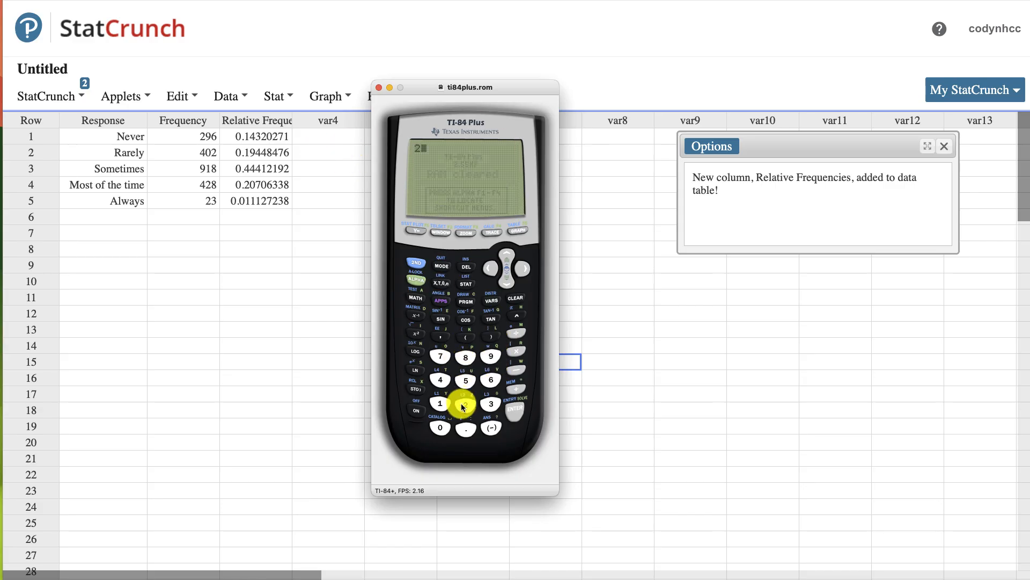
click(491, 356)
click(491, 382)
click(513, 389)
click(444, 426)
click(518, 388)
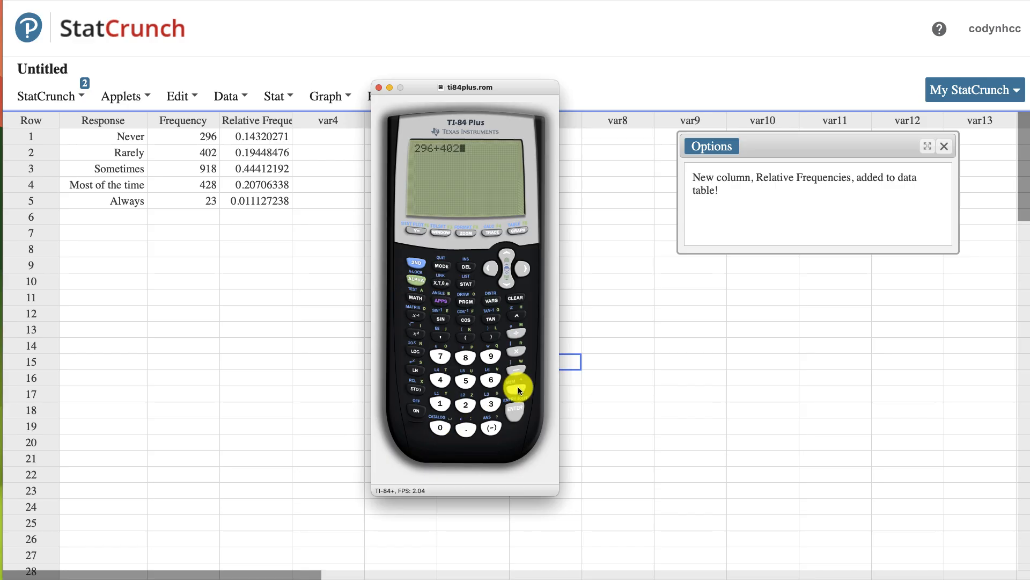
click(442, 404)
click(468, 359)
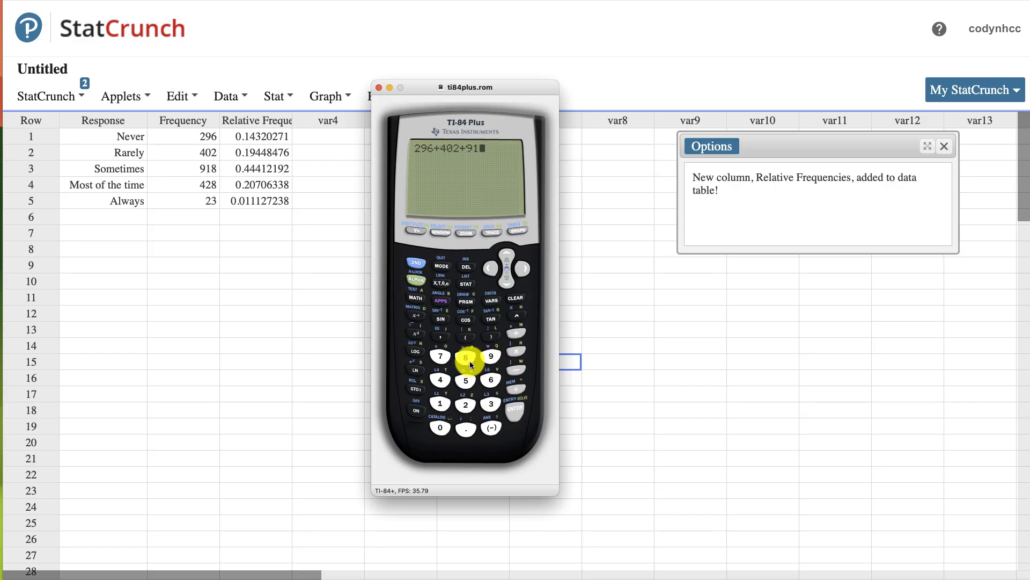
click(513, 391)
click(461, 399)
click(465, 360)
click(515, 388)
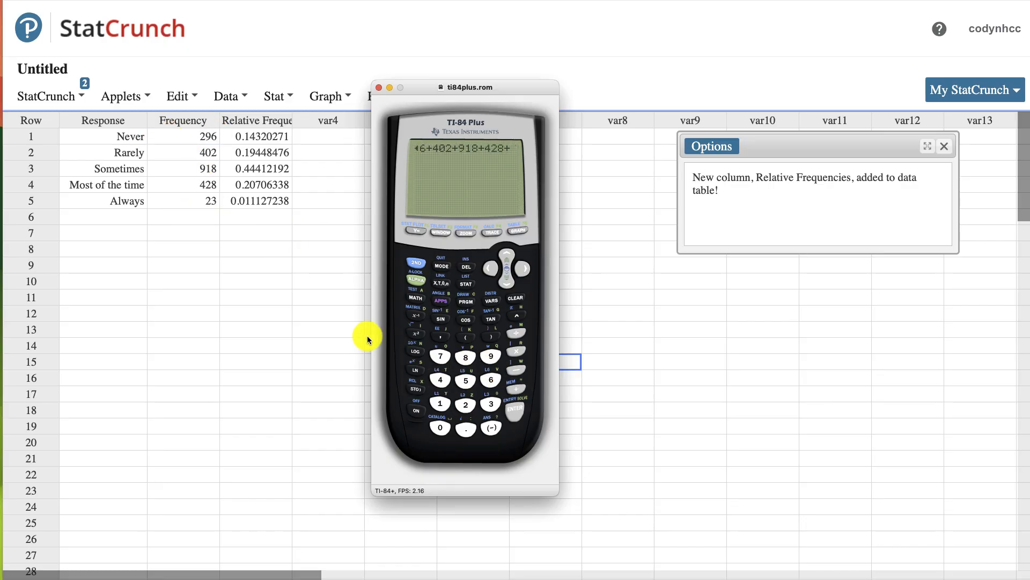
click(462, 402)
click(487, 398)
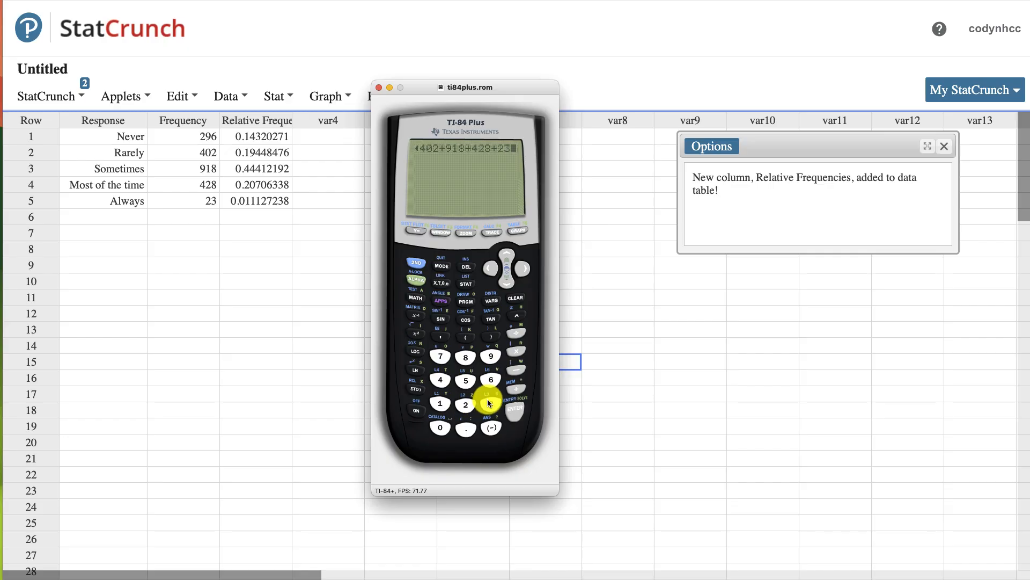
click(511, 410)
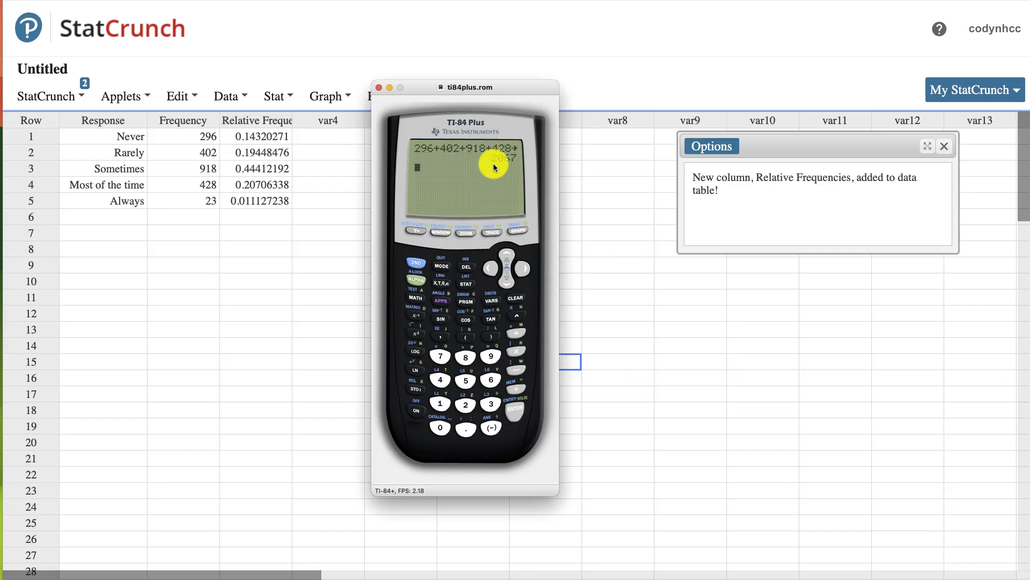
- Check the relative frequency of the Never response on the calculator by evaluating 296/2067
click(485, 355)
click(516, 333)
click(466, 404)
click(489, 382)
click(450, 358)
click(517, 407)
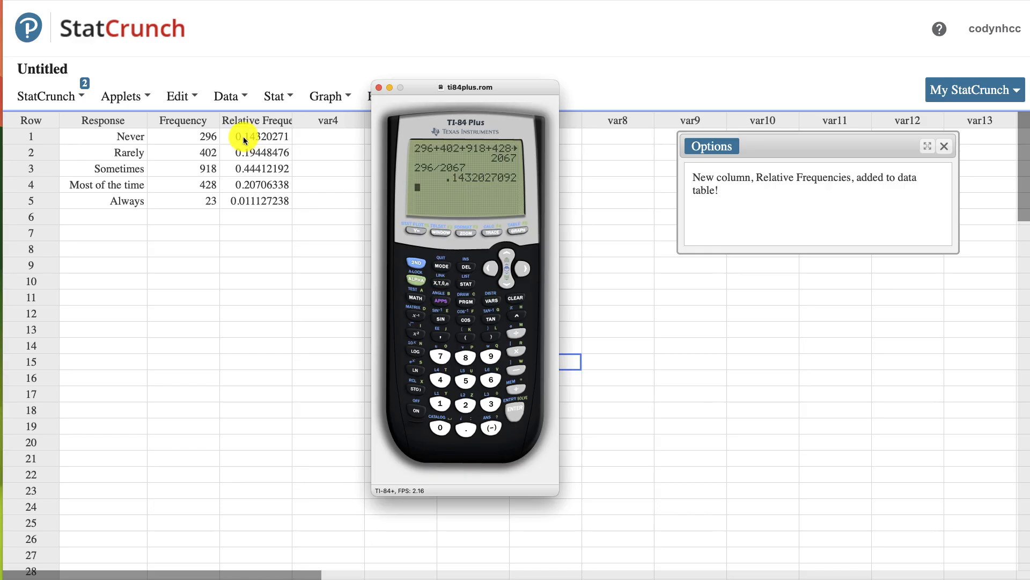
- Return to StatCrunch and start a bar plot with summary, using Response for the categories and Frequency for the counts
click(498, 29)
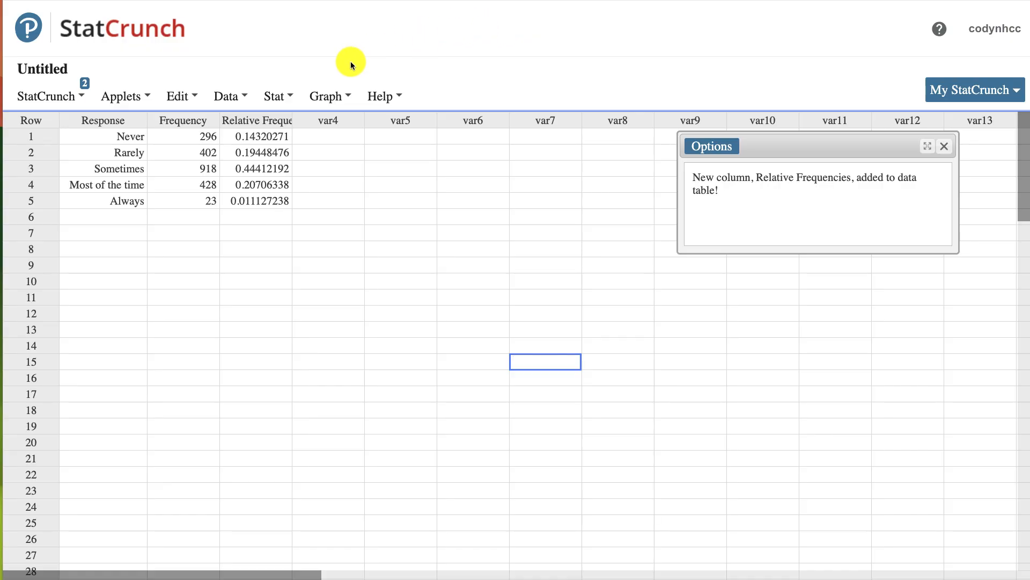
click(326, 96)
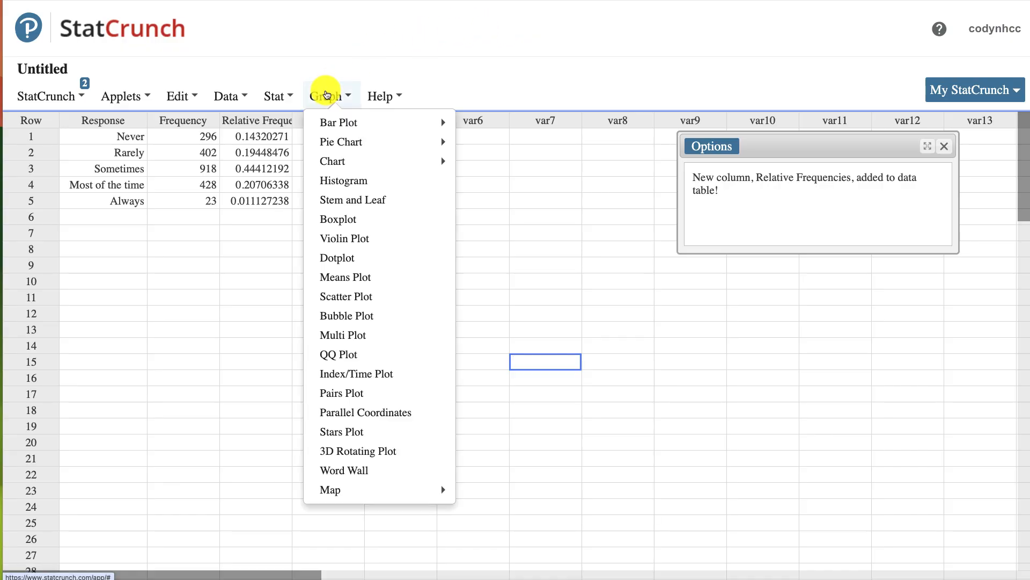
mouse_move(329, 125)
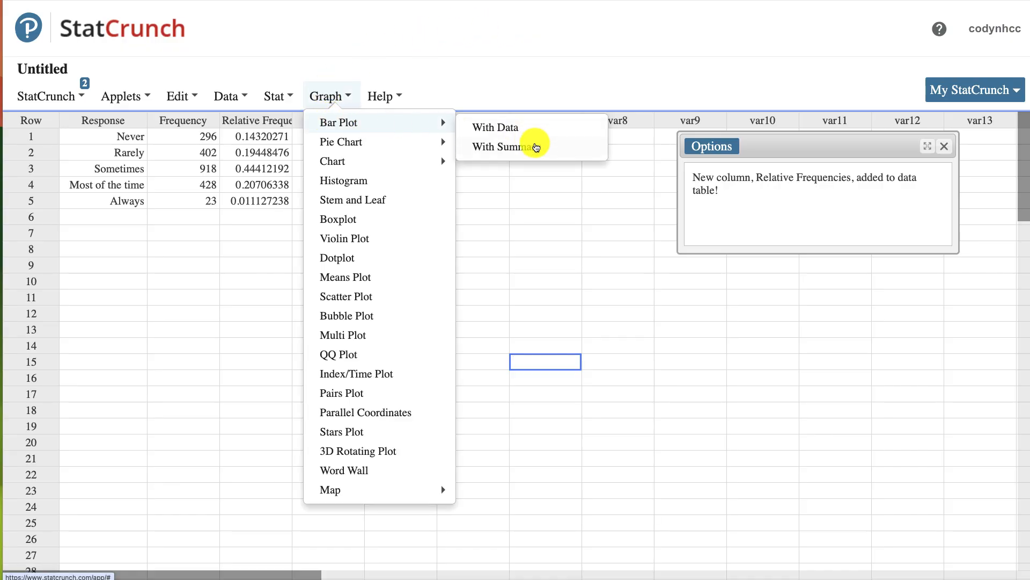
click(534, 144)
drag(436, 25, 484, 30)
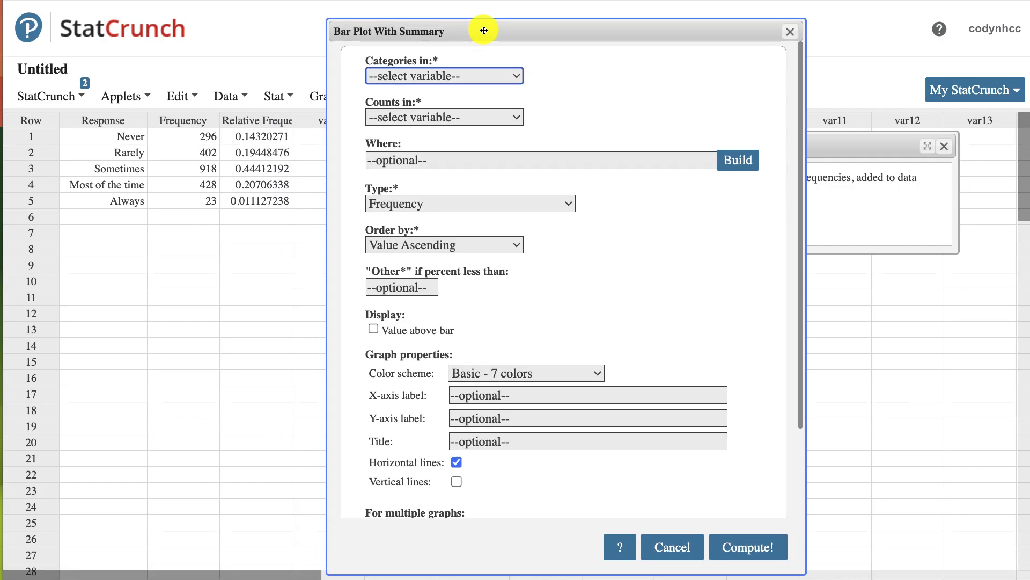
click(120, 97)
click(405, 75)
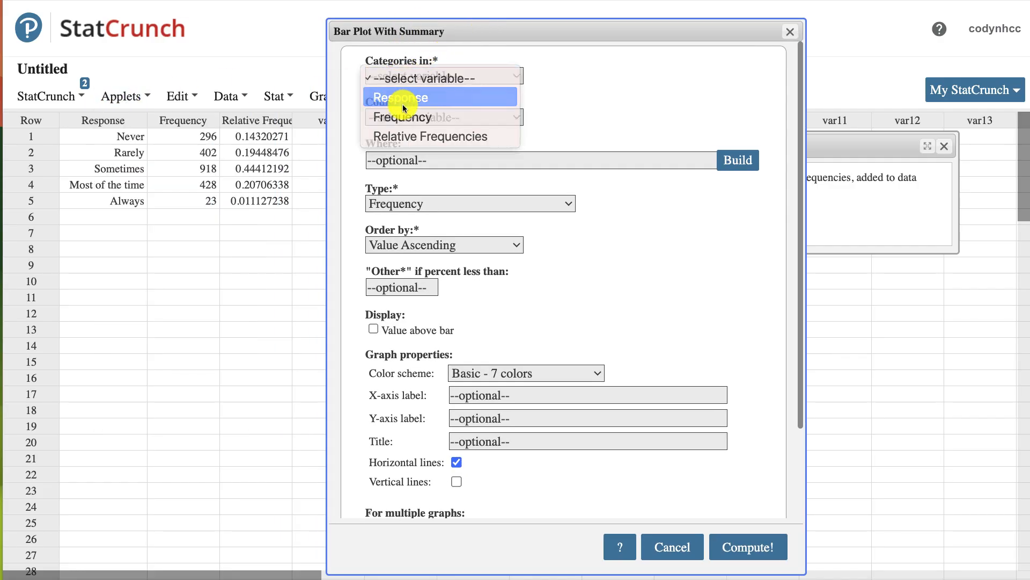
click(400, 97)
click(395, 117)
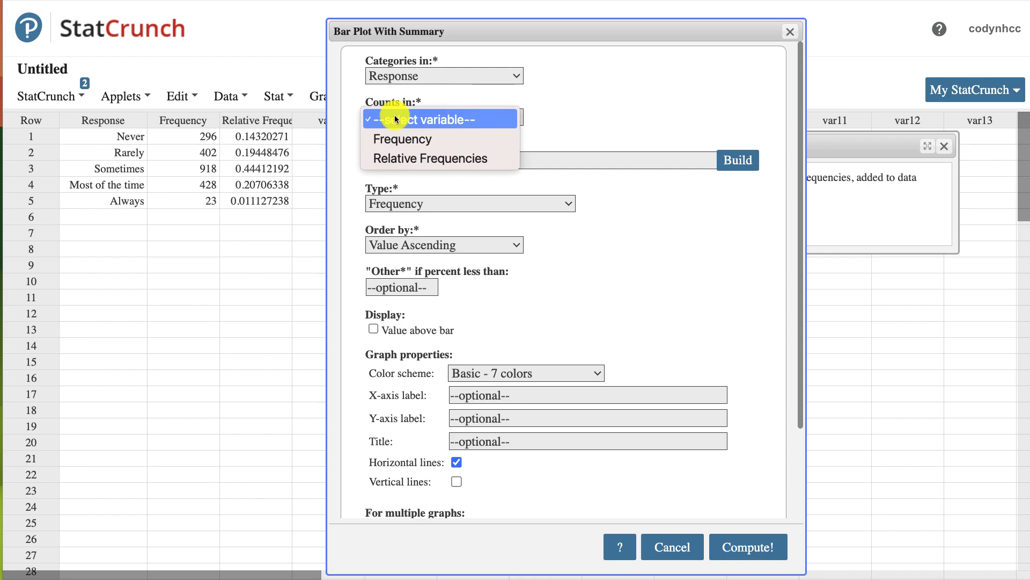
click(401, 139)
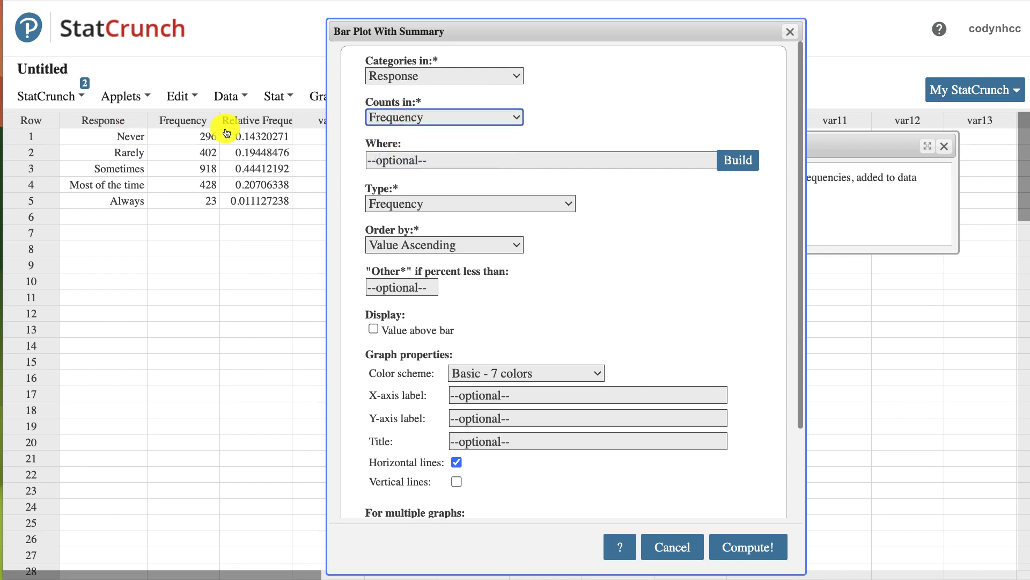
- Set the bar plot type to Relative Frequency, display the value above each bar, and compute the plot
click(424, 203)
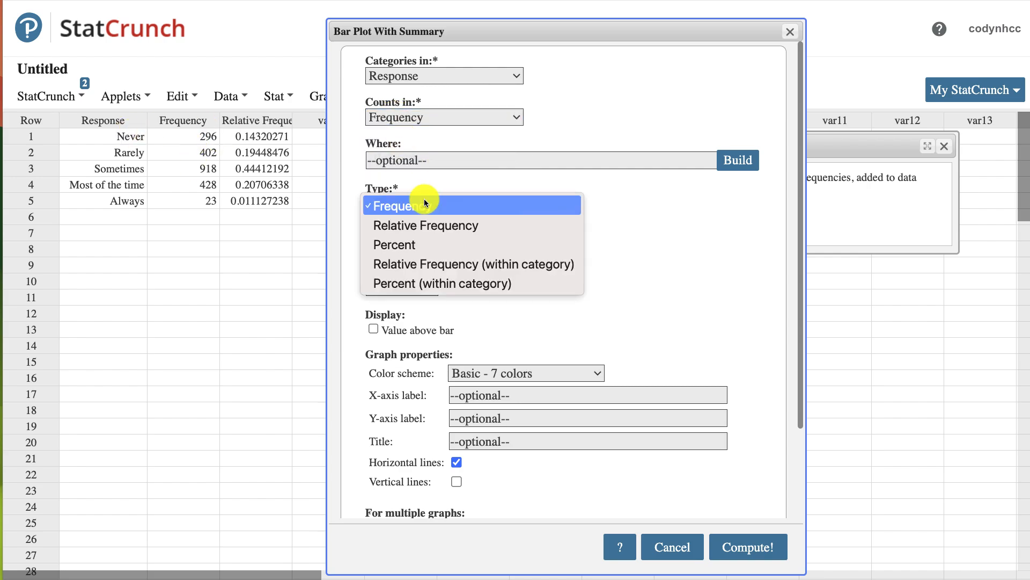
click(420, 223)
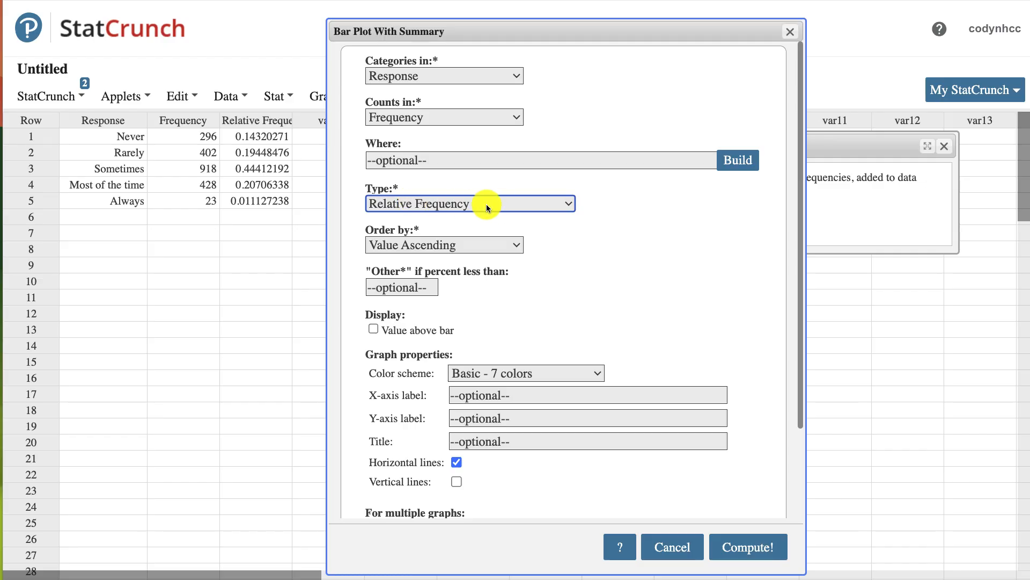
click(373, 329)
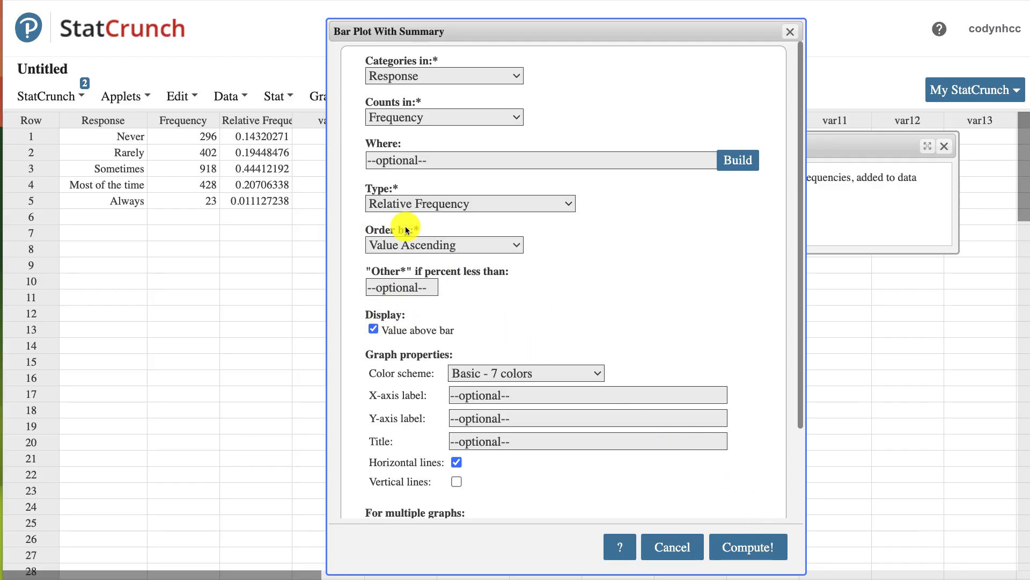
click(414, 205)
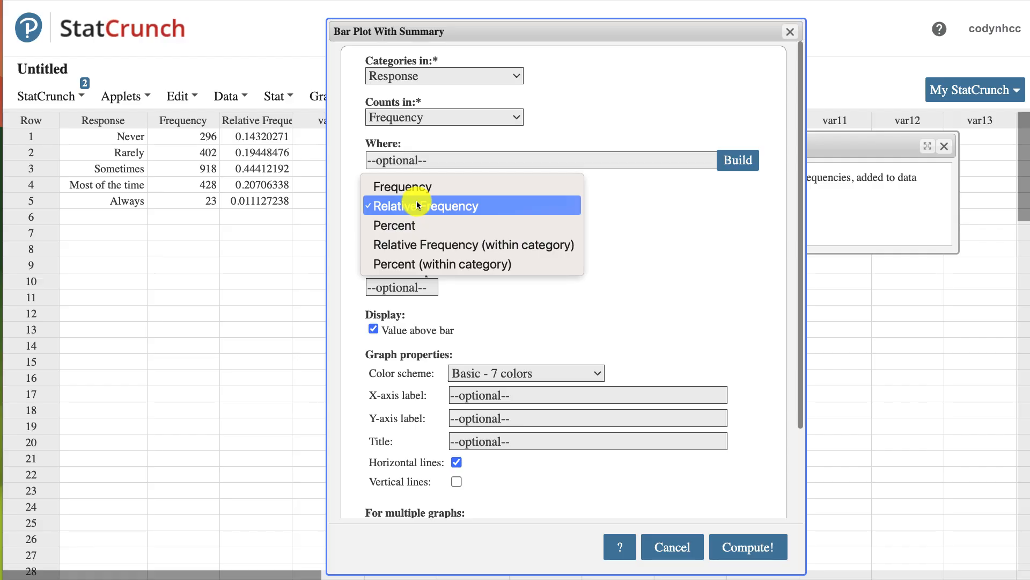
click(417, 205)
click(416, 203)
click(414, 201)
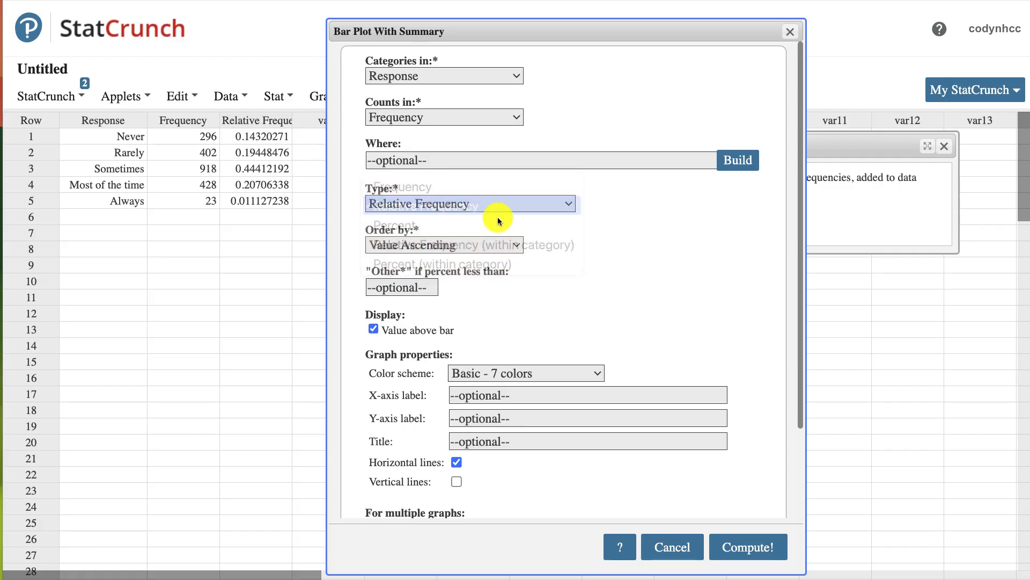
click(749, 546)
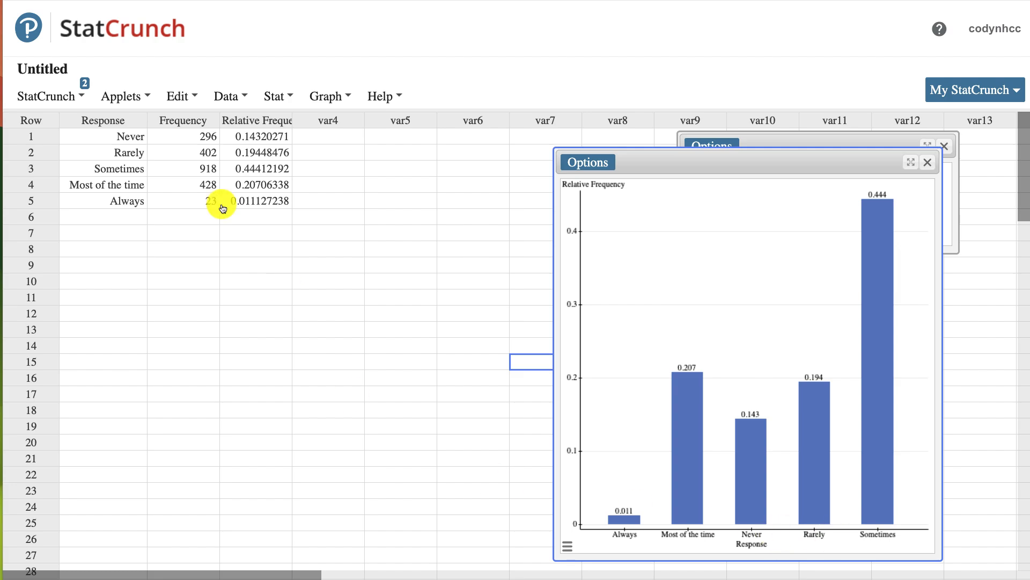
- Edit the bar plot to order its categories by Worksheet and recompute it
click(608, 163)
click(604, 182)
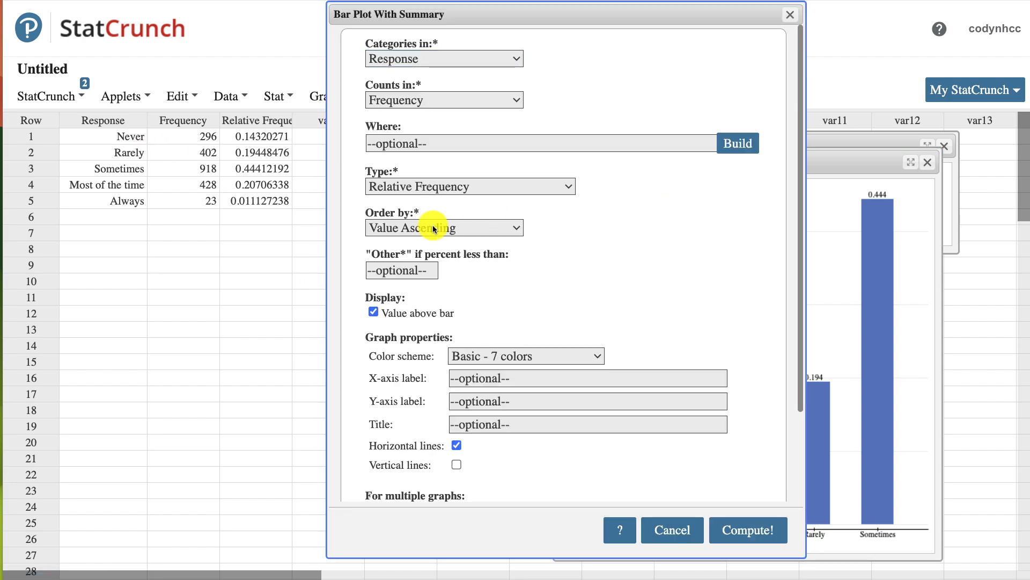
click(397, 228)
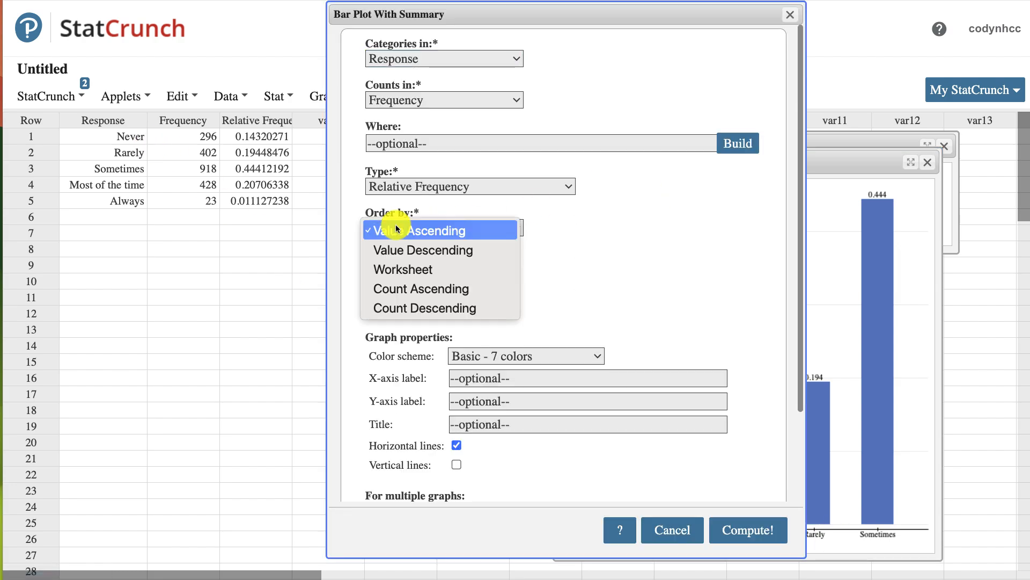
click(401, 268)
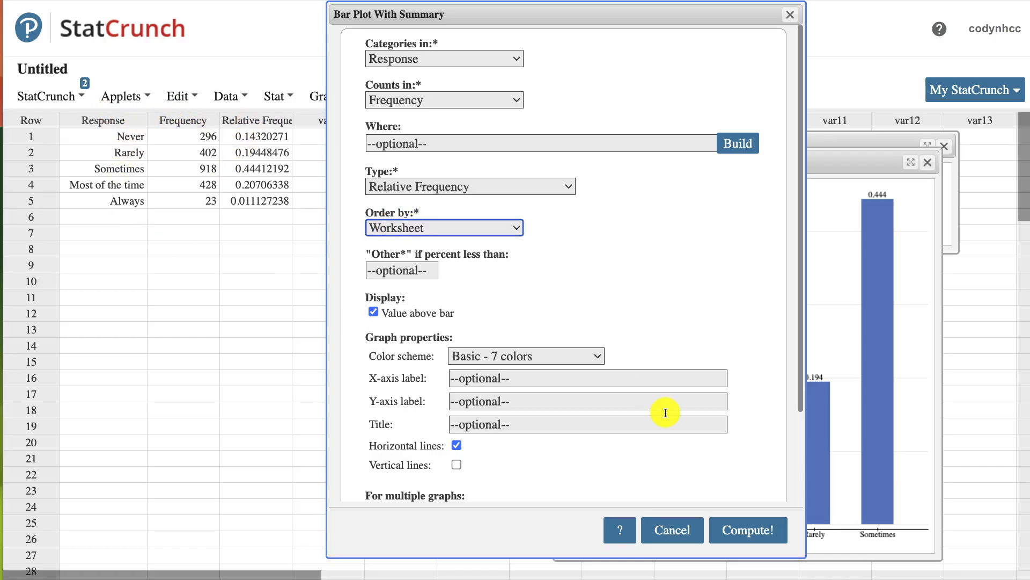
click(736, 528)
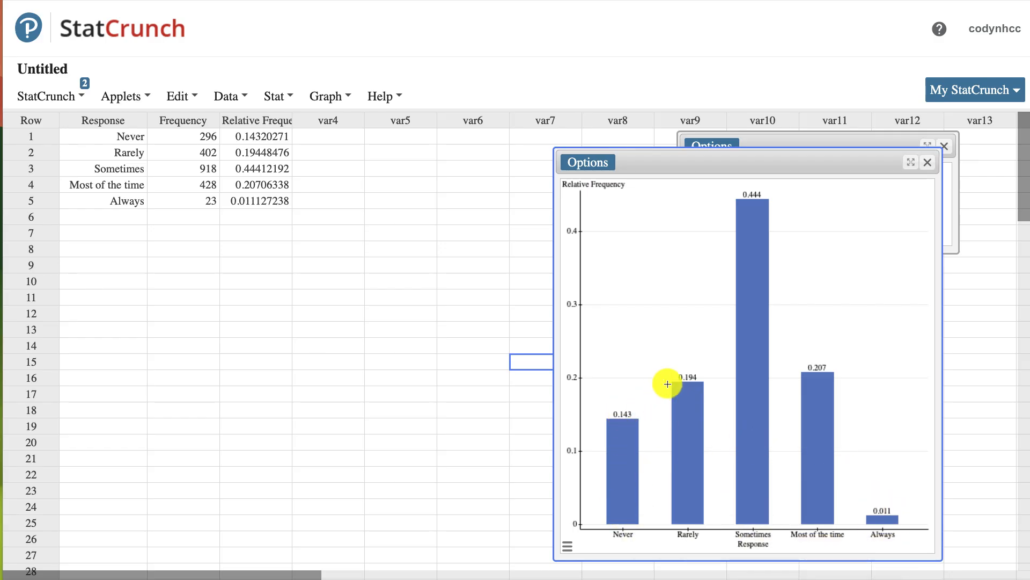
- Change the bar plot type to Percent, recompute it, and inspect the Sometimes bar
click(589, 161)
click(586, 188)
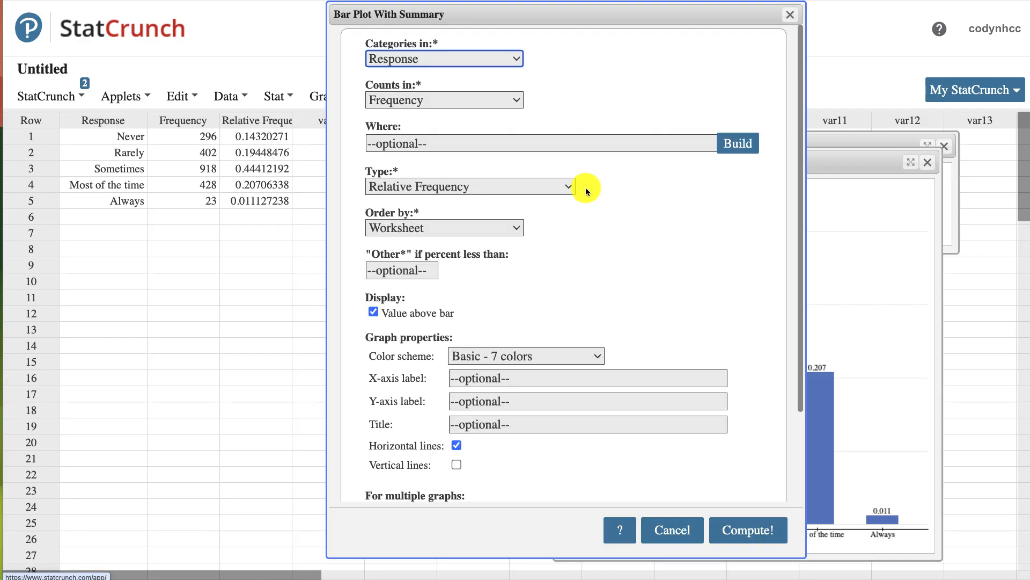
click(430, 189)
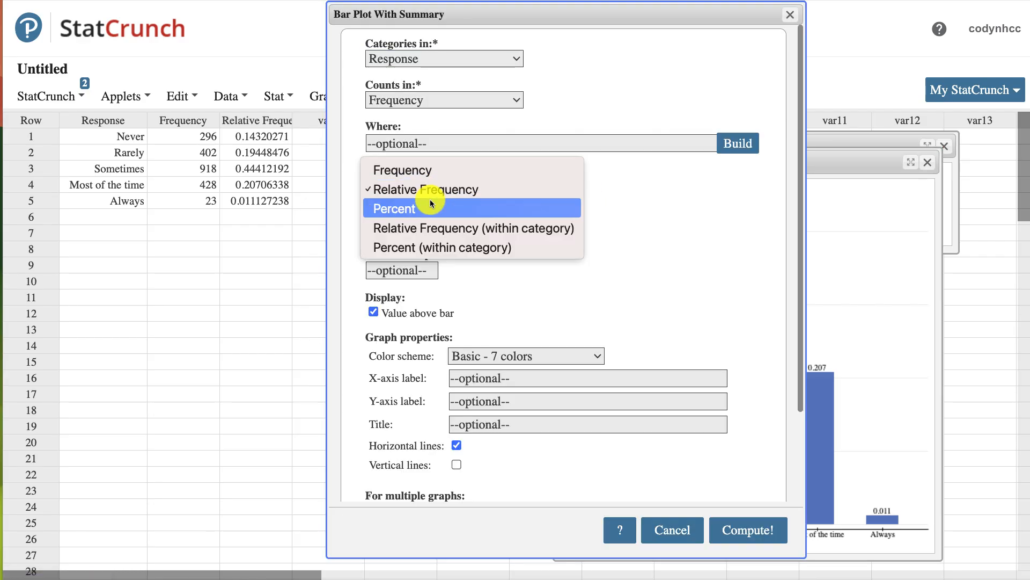
click(430, 208)
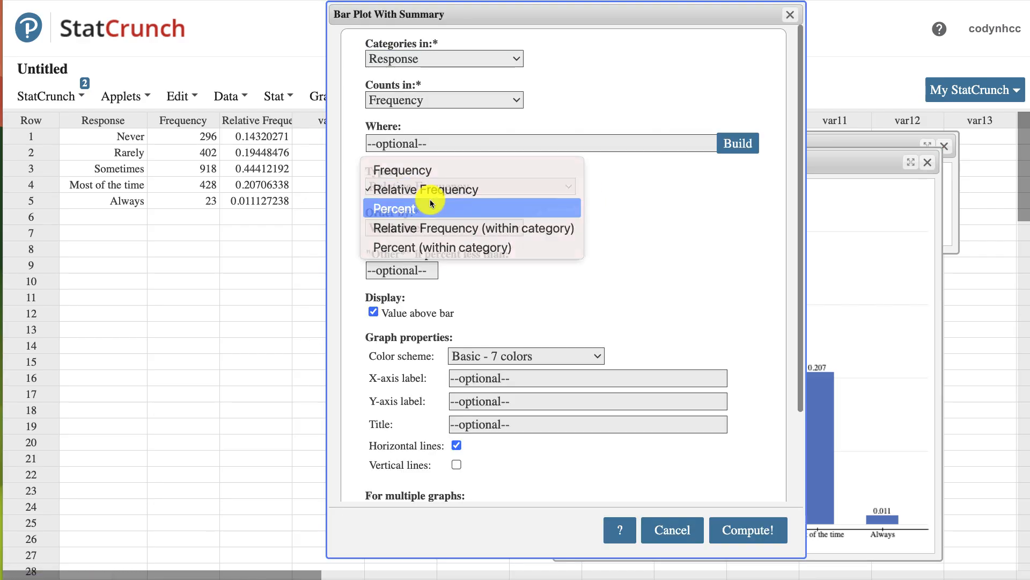
click(743, 530)
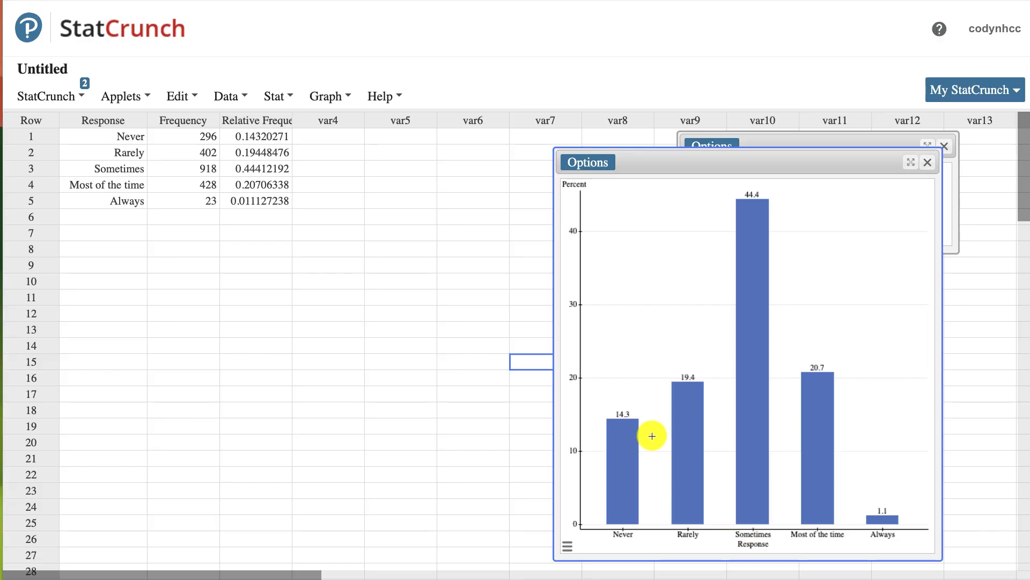
mouse_move(616, 423)
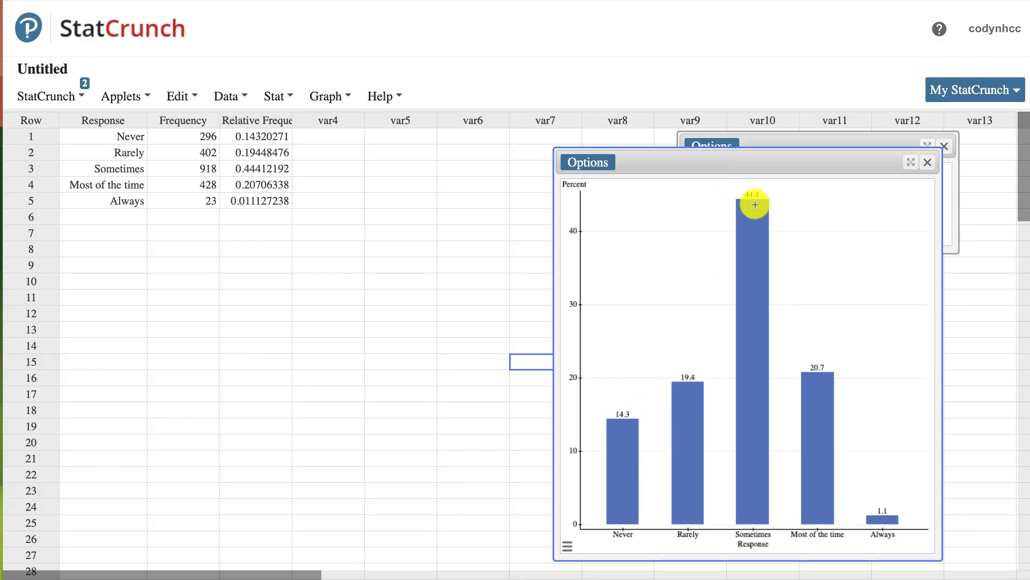
mouse_move(755, 200)
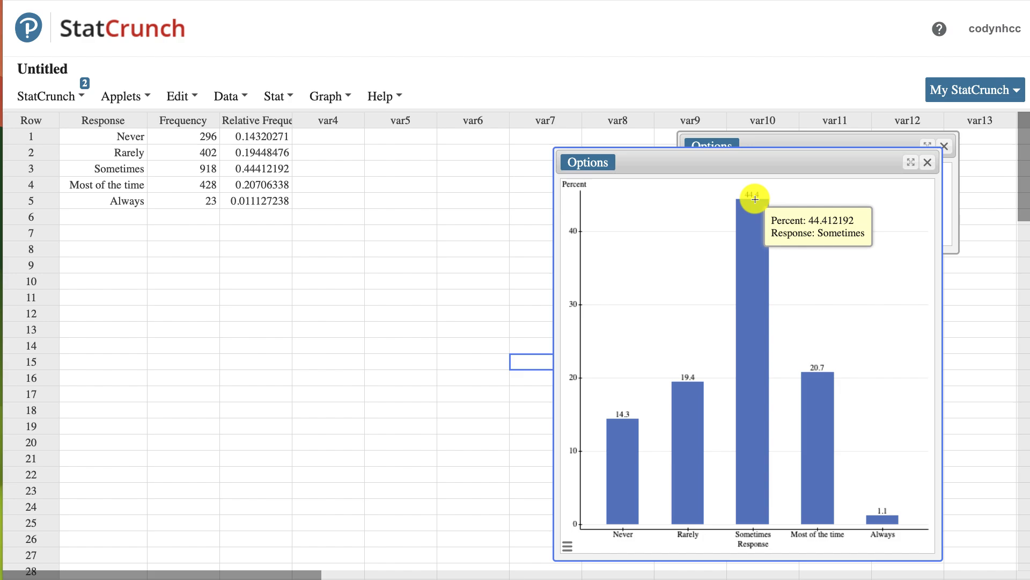